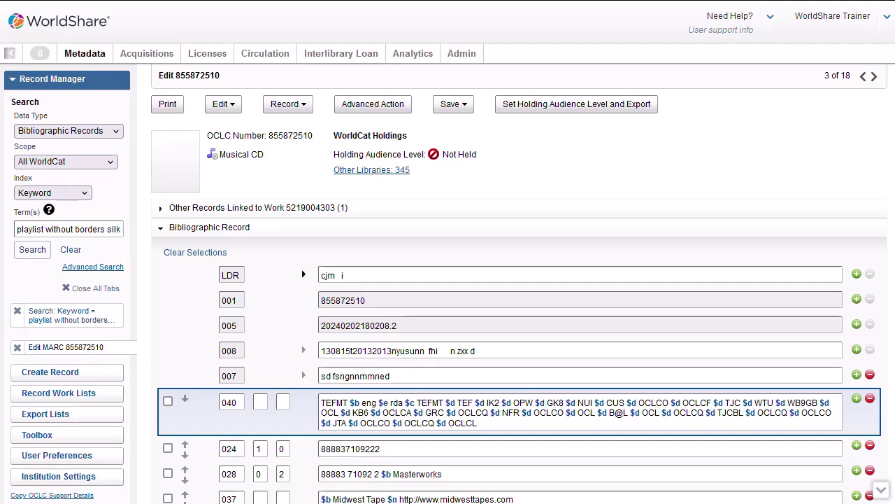
Step: Examine the coded elements of the leader and the 008 field in the Musical CD record
{"action": "left_click", "coordinate": [303, 274]}
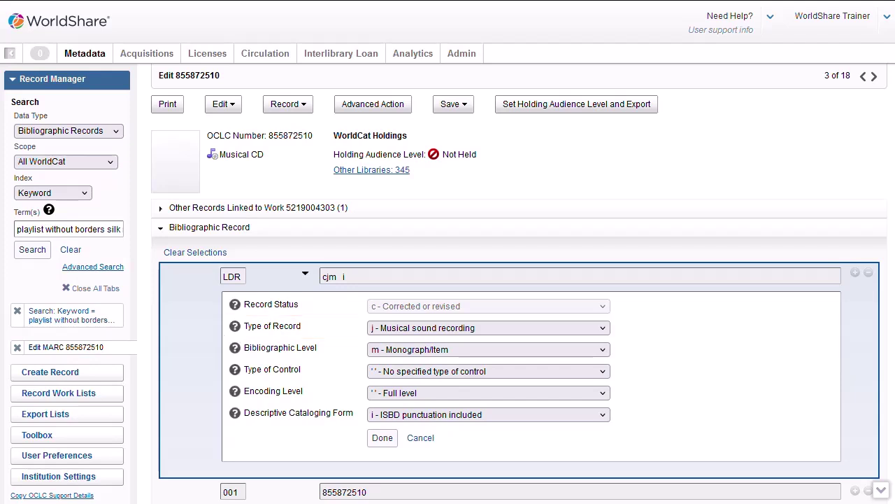
{"action": "left_click", "coordinate": [420, 437]}
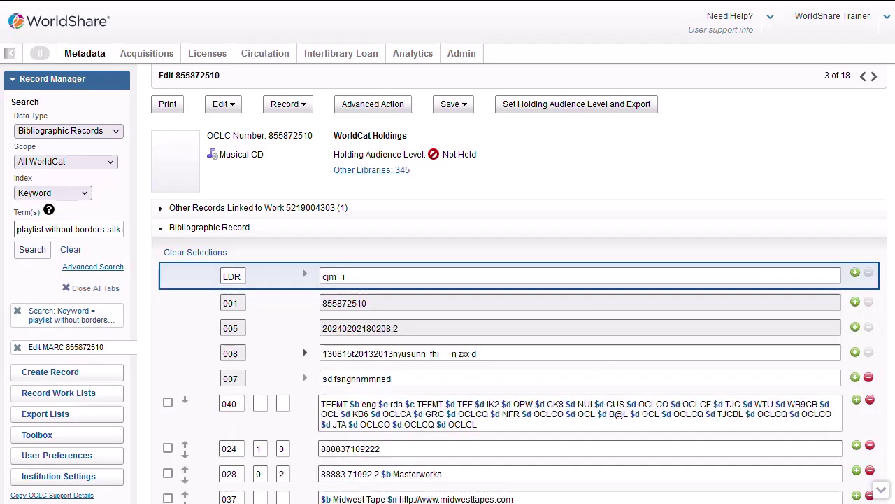
{"action": "left_click", "coordinate": [305, 353]}
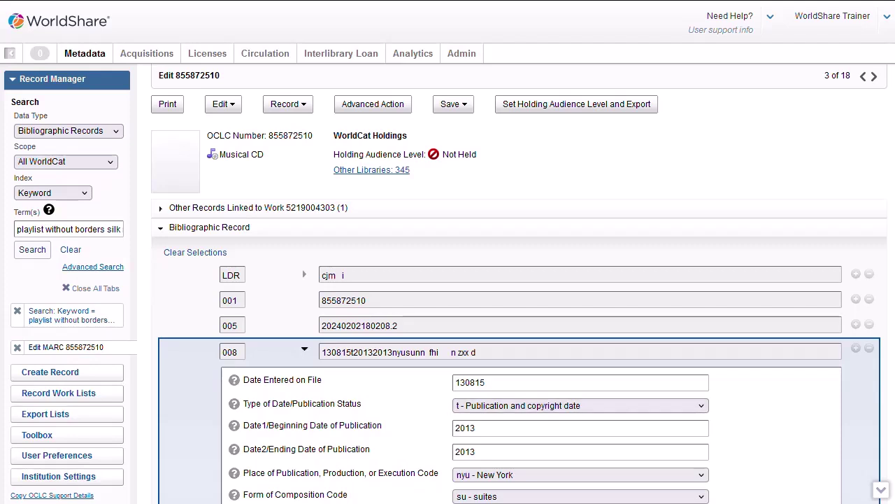
{"action": "scroll", "coordinate": [448, 280], "scroll_direction": "down", "scroll_amount": 4}
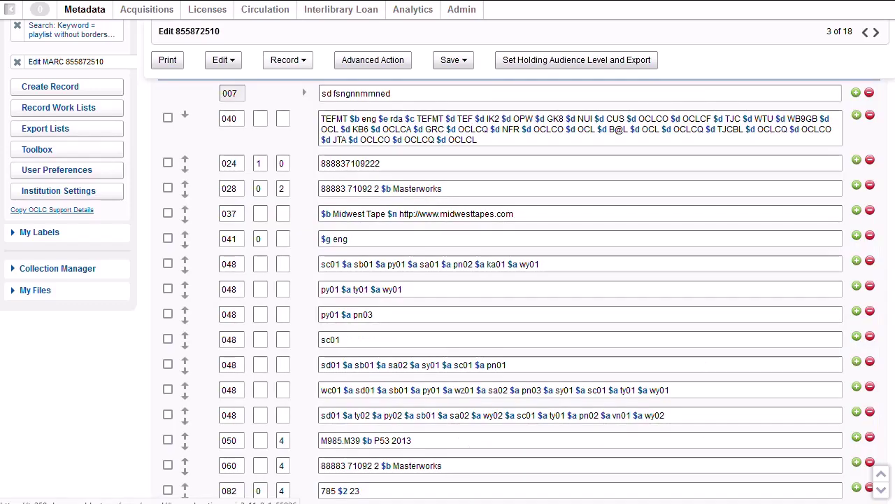
Step: Derive a new bibliographic record from the Musical CD record and change its material type to Visual Material
{"action": "left_click", "coordinate": [288, 60]}
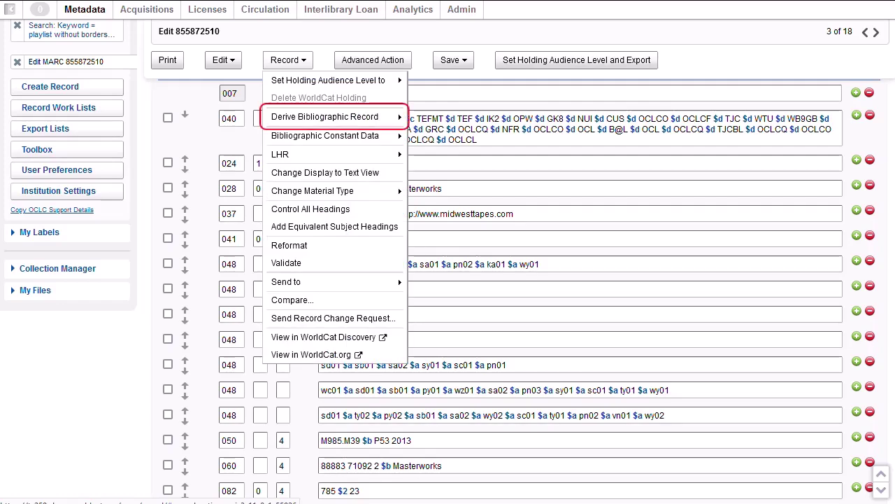
{"action": "mouse_move", "coordinate": [325, 117]}
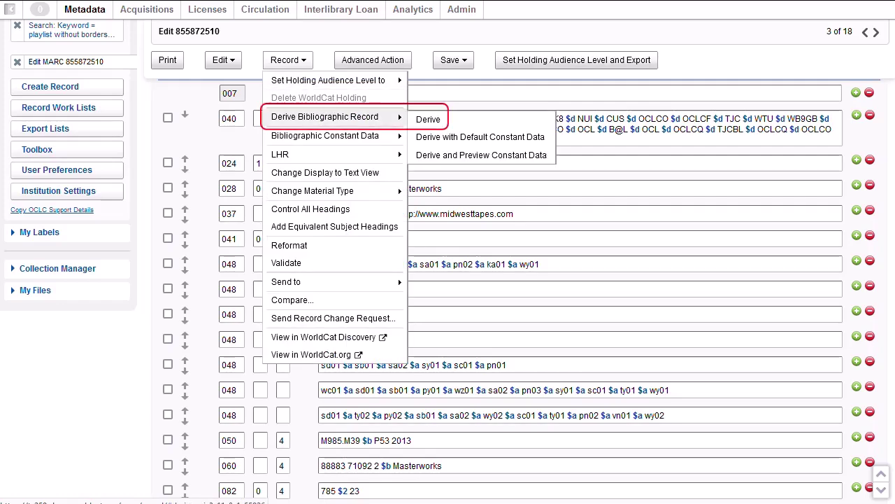
{"action": "left_click", "coordinate": [428, 119]}
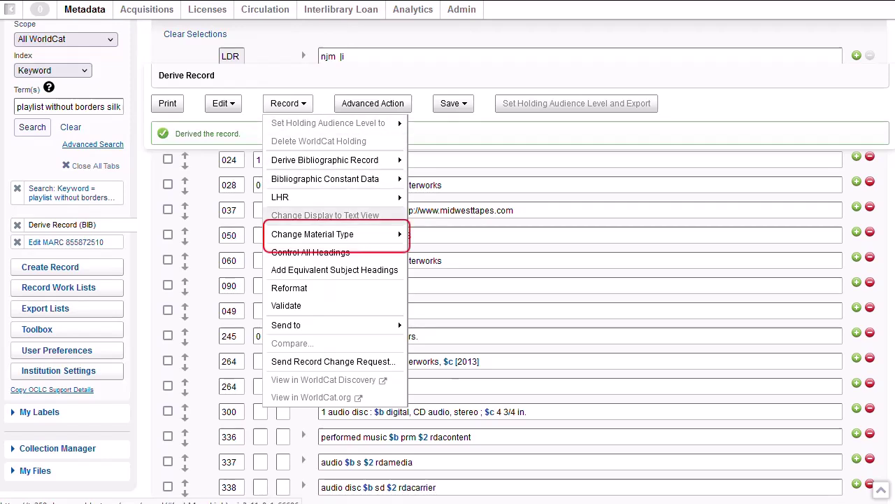
{"action": "left_click", "coordinate": [312, 234]}
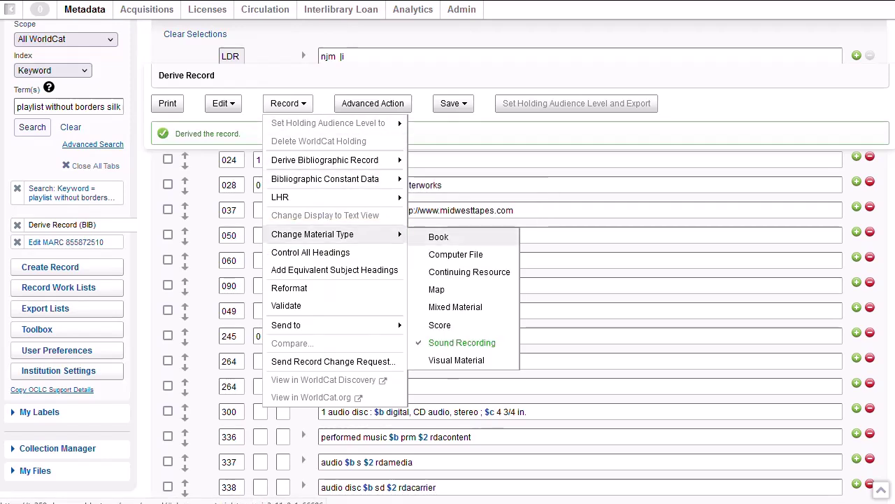
{"action": "left_click", "coordinate": [456, 360]}
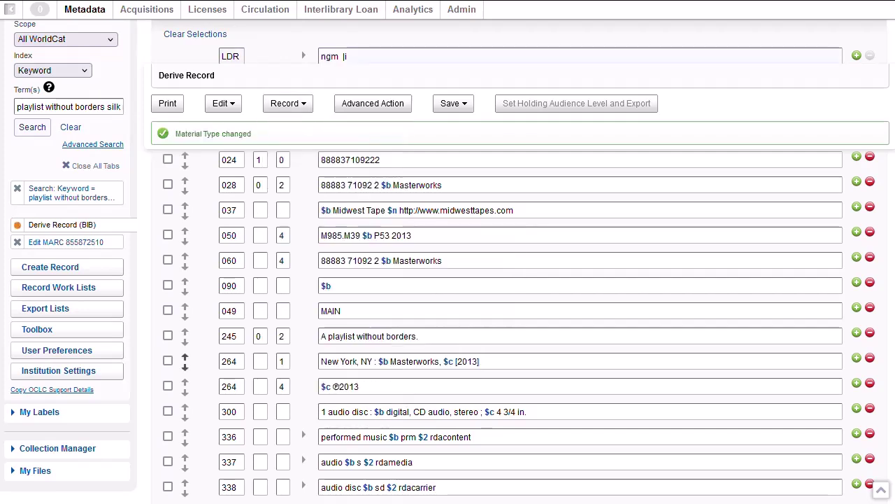
Step: Examine the leader elements of the derived record, leaving them without making changes
{"action": "scroll", "coordinate": [186, 283], "scroll_direction": "up", "scroll_amount": 3}
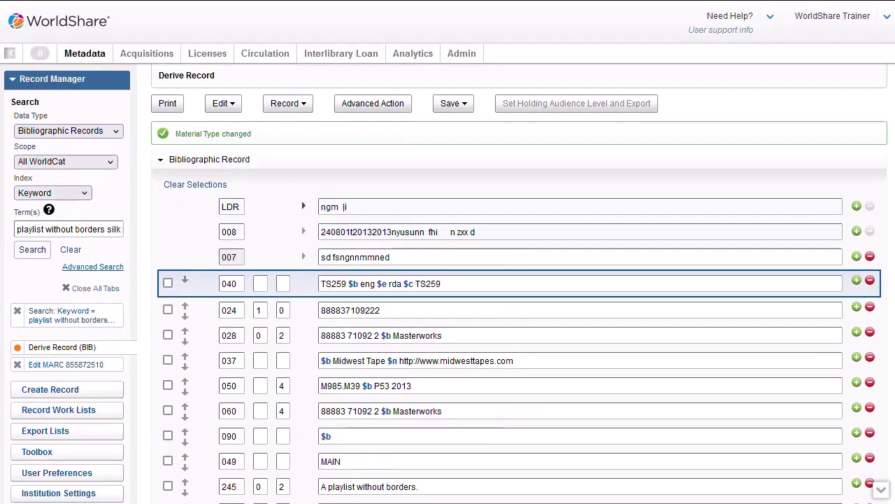
{"action": "left_click", "coordinate": [304, 206]}
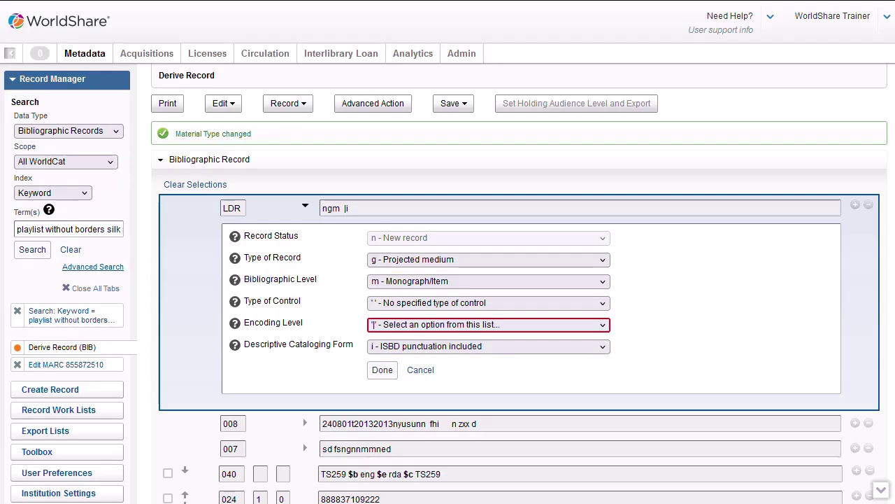
{"action": "left_click", "coordinate": [421, 369]}
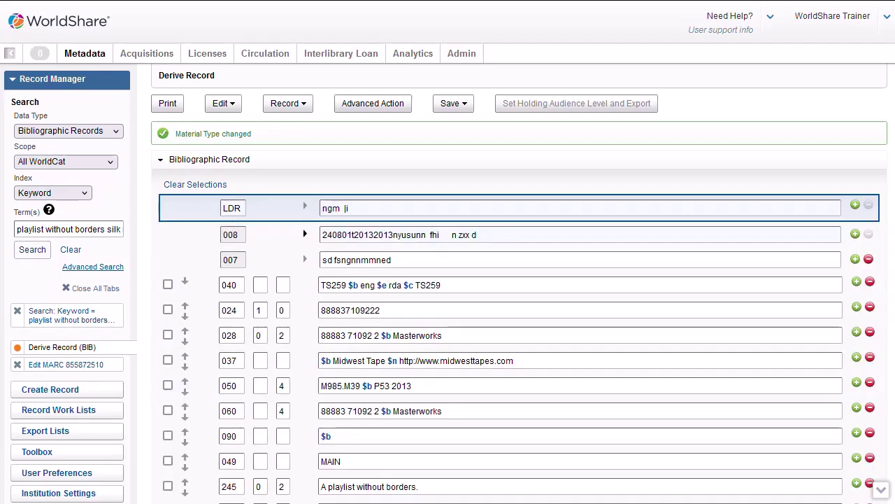
Step: In the derived record's 008 field, set the Type of Material Code to v - Videorecording
{"action": "left_click", "coordinate": [305, 234]}
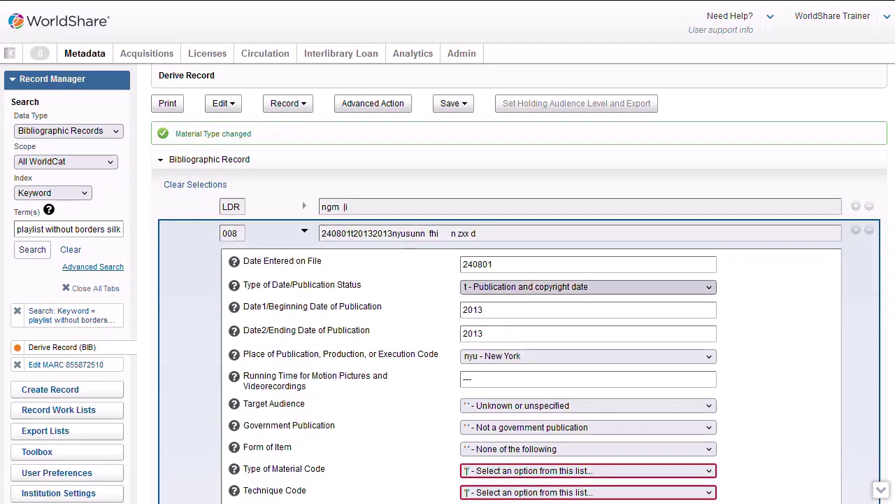
{"action": "scroll", "coordinate": [518, 315], "scroll_direction": "down", "scroll_amount": 2}
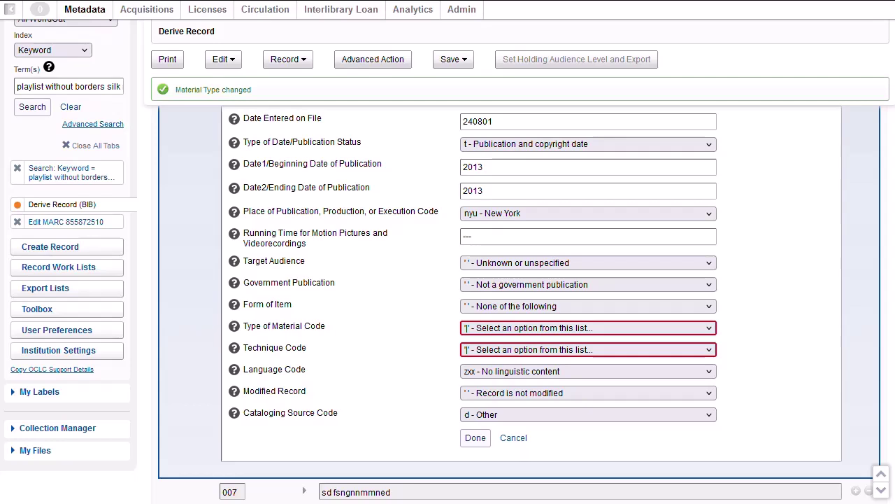
{"action": "left_click", "coordinate": [588, 327]}
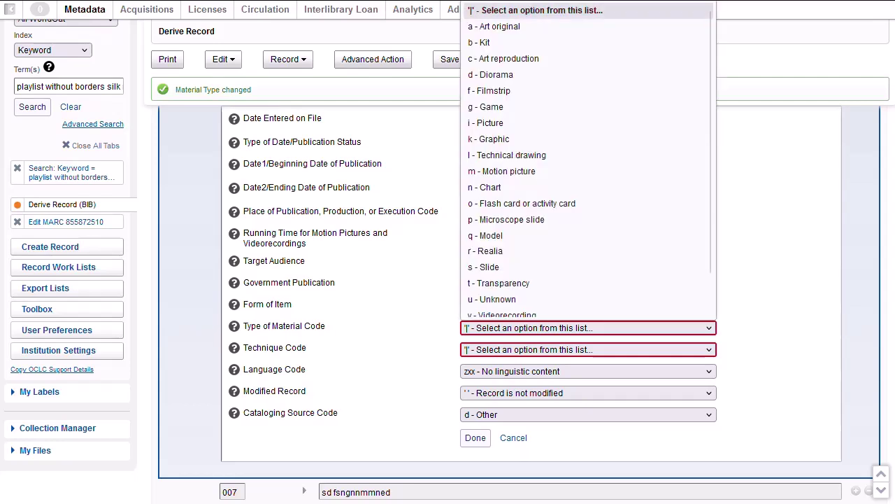
{"action": "scroll", "coordinate": [489, 292], "scroll_direction": "down", "scroll_amount": 1}
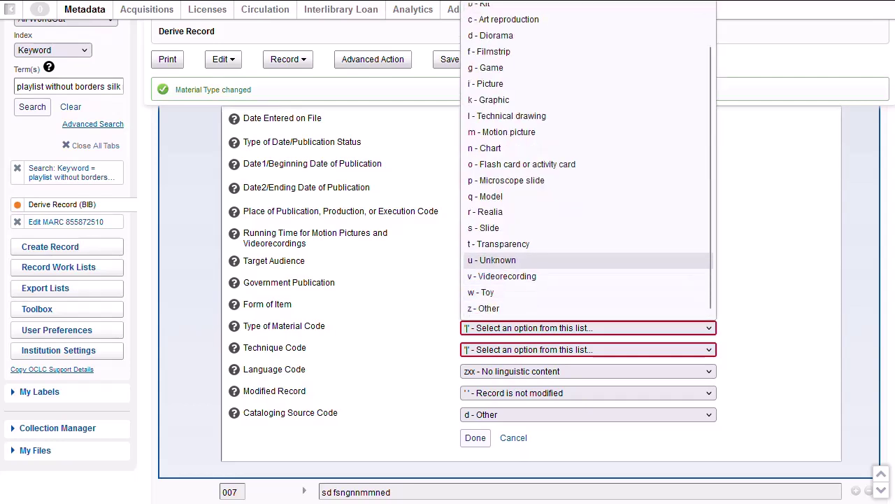
{"action": "left_click", "coordinate": [502, 276]}
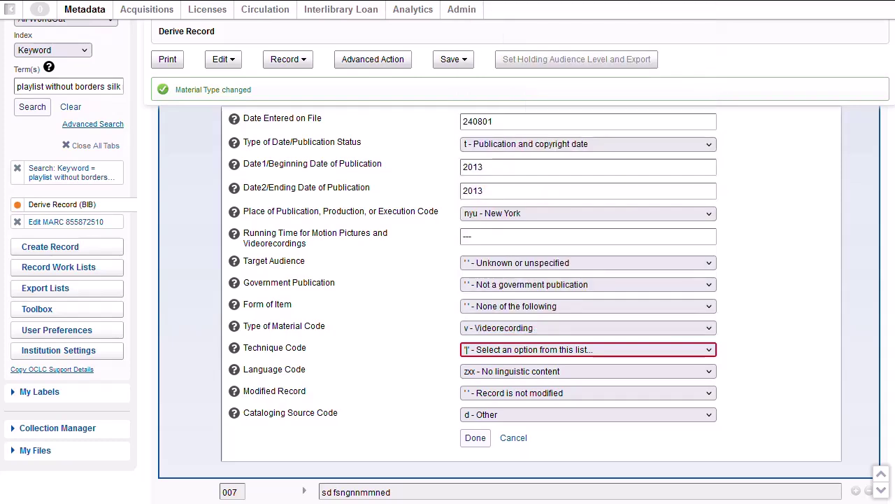
Step: Set the 008 field's Technique Code to l - Liveaction and apply the changes to the fixed field
{"action": "key", "text": "alt+Down"}
{"action": "key", "text": "Down"}
{"action": "key", "text": "Down"}
{"action": "key", "text": "Down"}
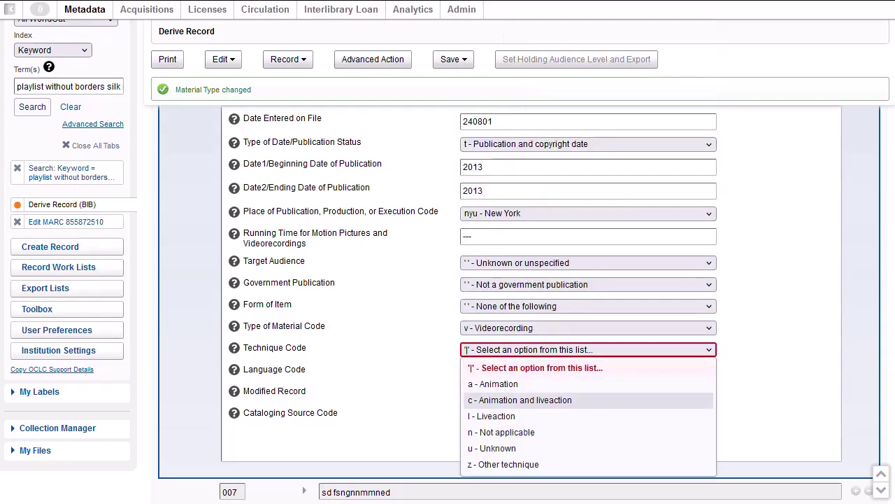
{"action": "key", "text": "Escape"}
{"action": "key", "text": "Tab"}
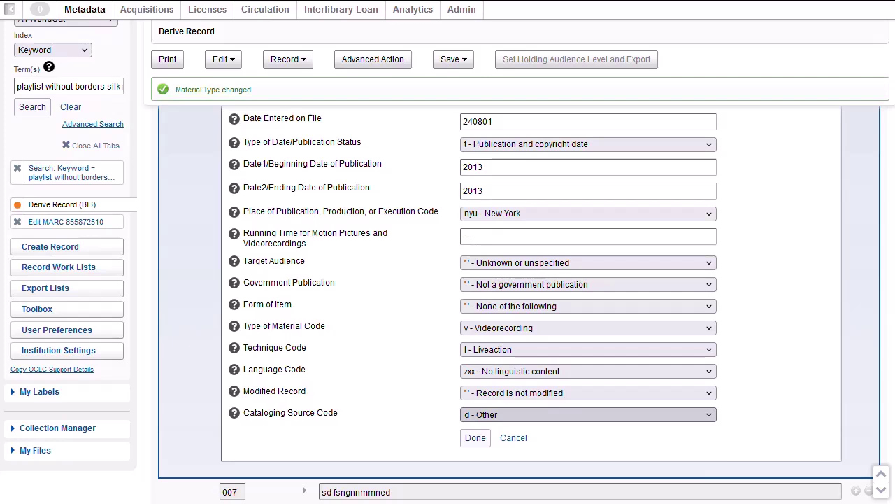
{"action": "key", "text": "Tab"}
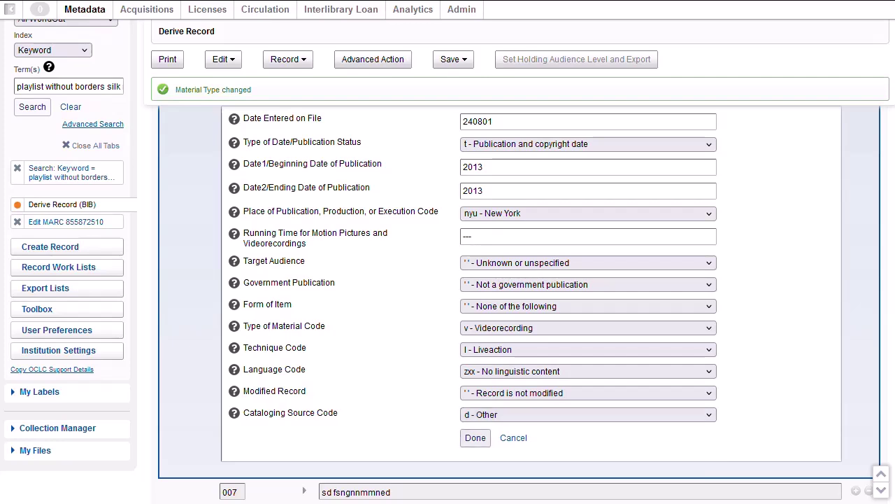
{"action": "key", "text": "Return"}
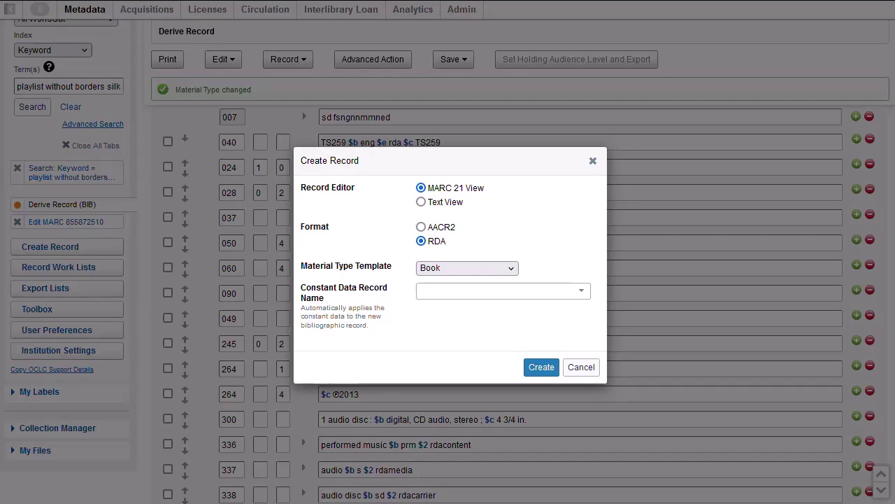
Step: Create a new RDA book record in MARC 21 view and set its incomplete 1xx field tag to 100
{"action": "left_click", "coordinate": [541, 367]}
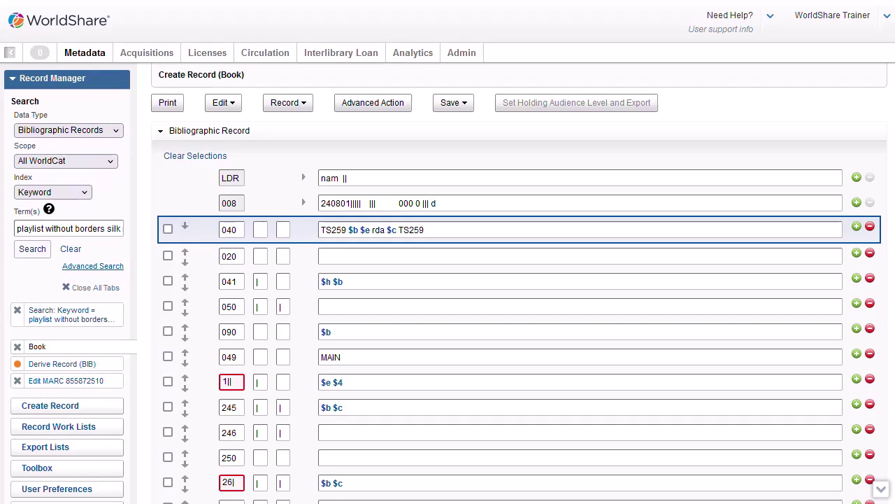
{"action": "left_click", "coordinate": [232, 382]}
{"action": "key", "text": "BackSpace"}
{"action": "type", "text": "100"}
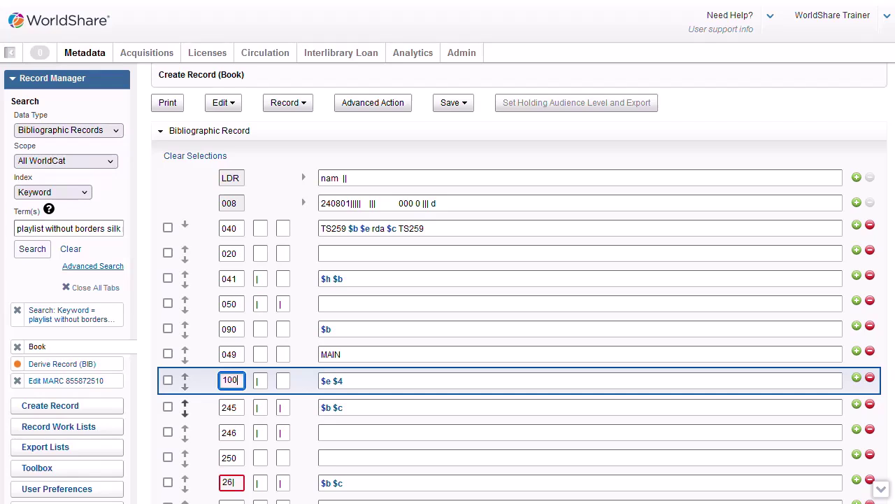
Step: Consult the MARC field help for the 100 field and return to the book record
{"action": "right_click", "coordinate": [240, 380]}
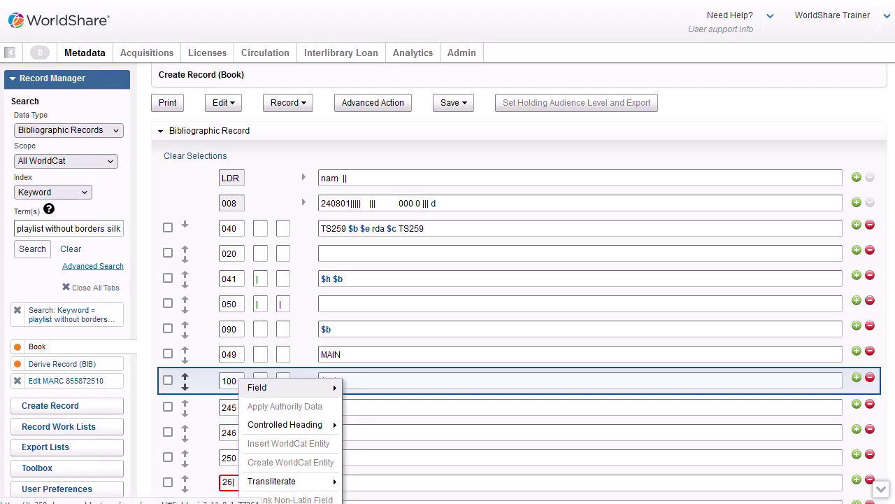
{"action": "scroll", "coordinate": [287, 420], "scroll_direction": "down", "scroll_amount": 1}
{"action": "mouse_move", "coordinate": [287, 447]}
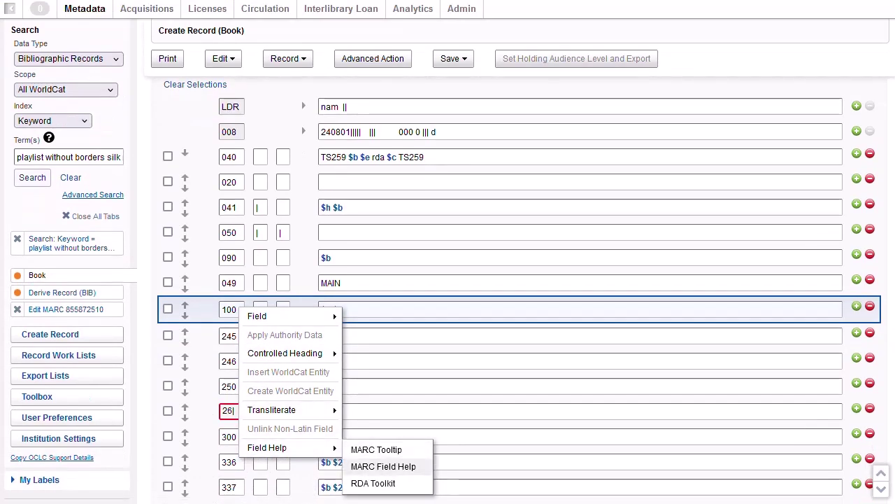
{"action": "left_click", "coordinate": [384, 466]}
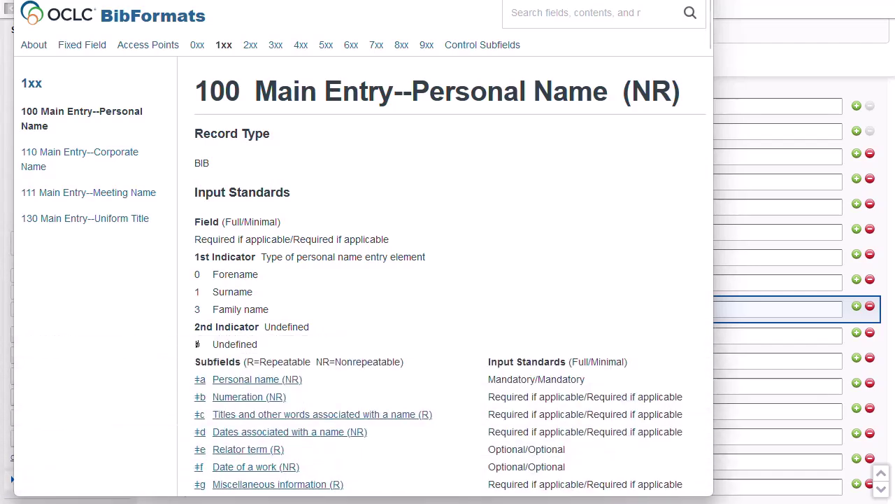
{"action": "key", "text": "alt+Tab"}
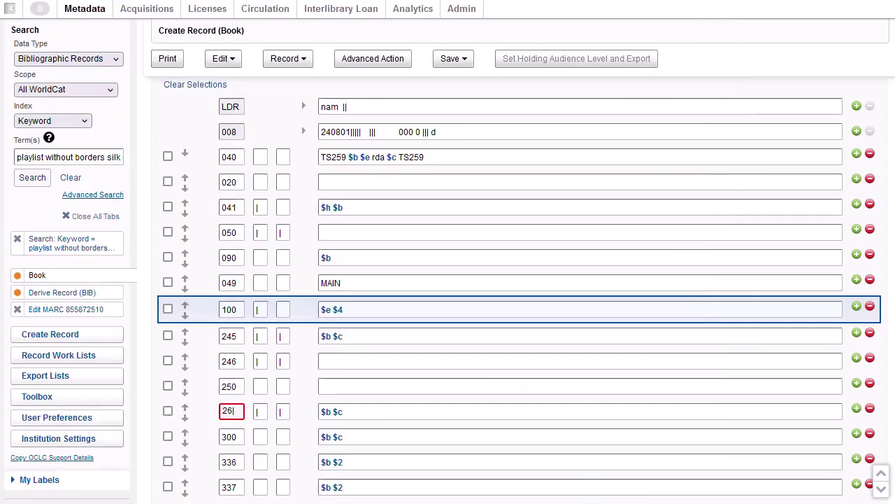
Step: Review the record actions and the save options available for the new book record
{"action": "left_click", "coordinate": [288, 58]}
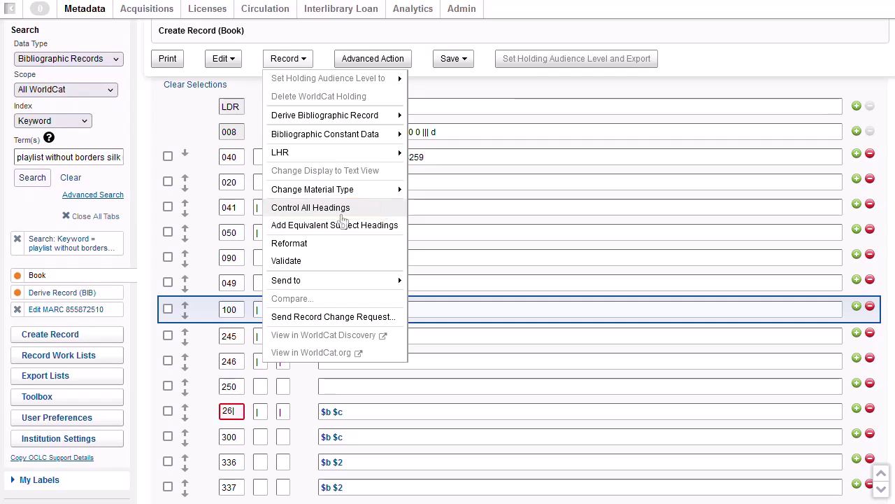
{"action": "left_click", "coordinate": [464, 59]}
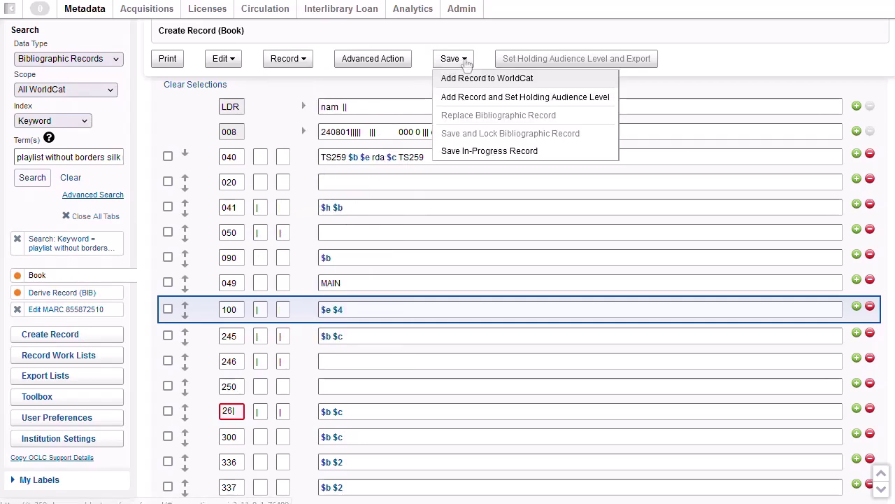